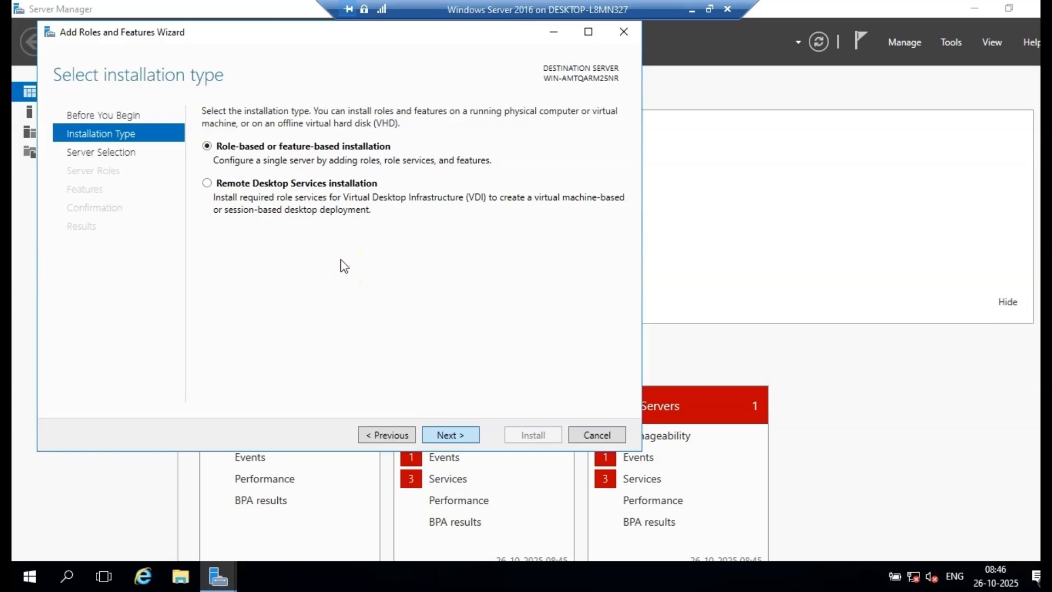
# Step: Select the Active Directory Domain Services role with its required features for a role-based installation on the pool server, keeping the default features
pyautogui.press('Return')
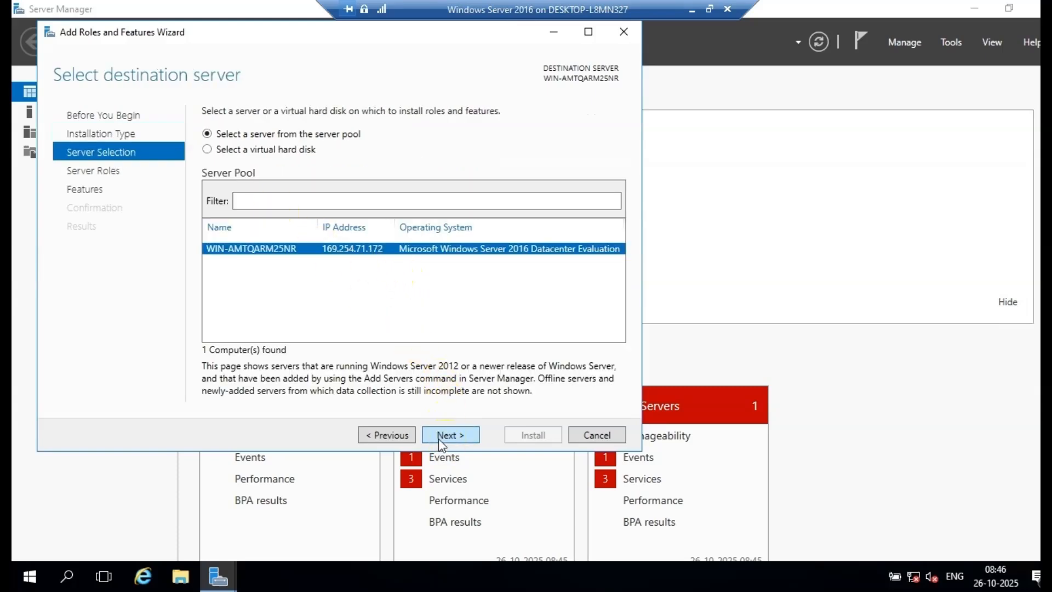
pyautogui.press('Return')
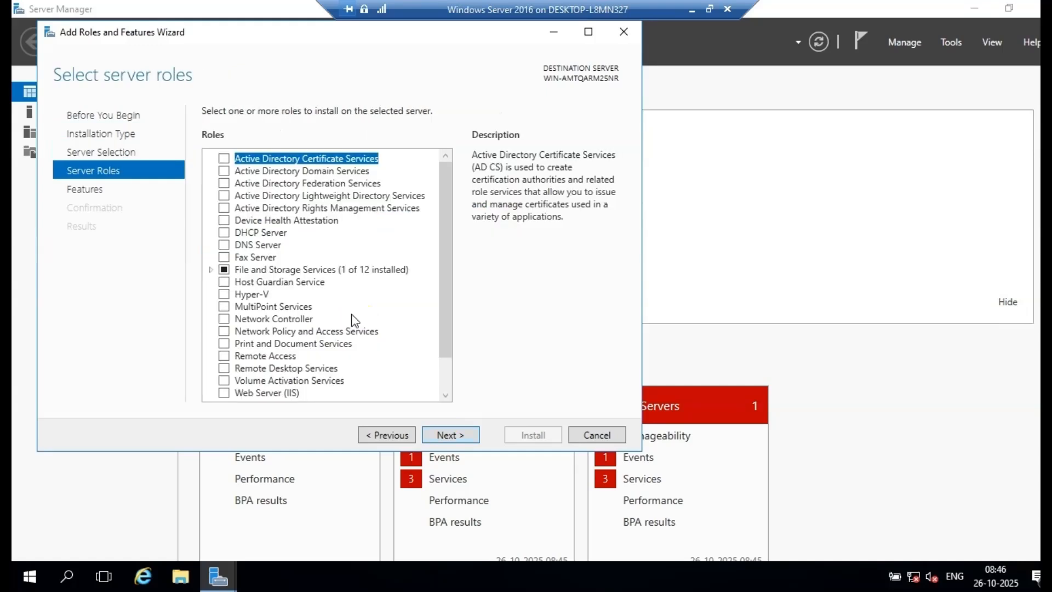
pyautogui.click(225, 171)
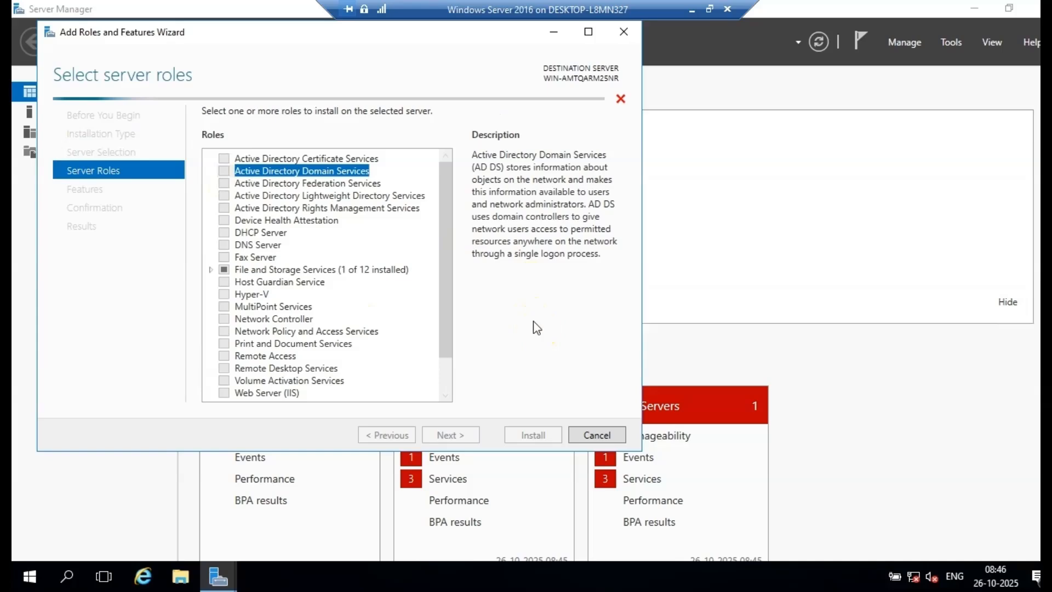
pyautogui.click(410, 377)
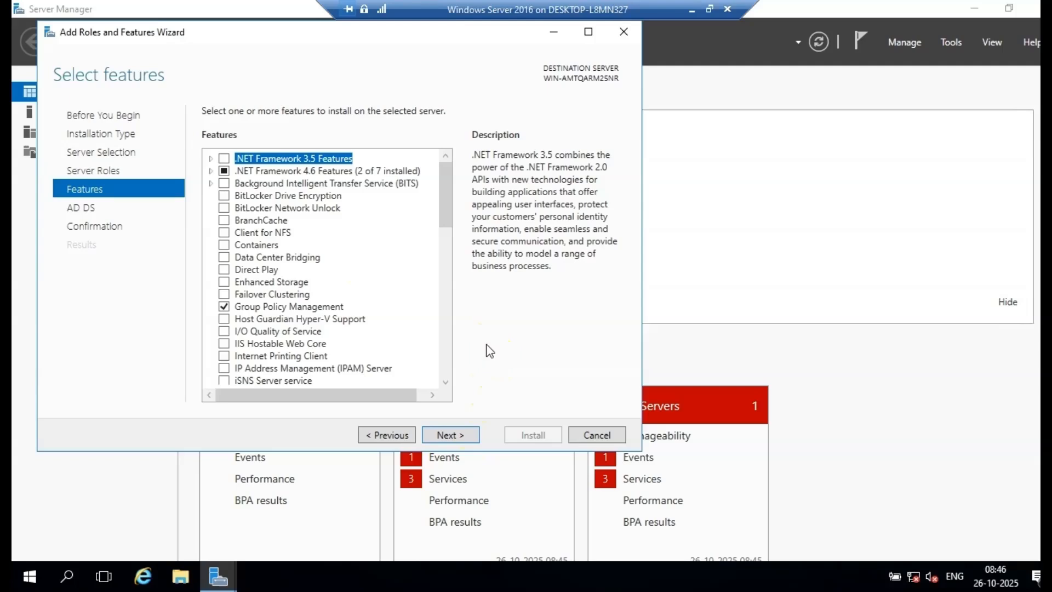
pyautogui.click(448, 436)
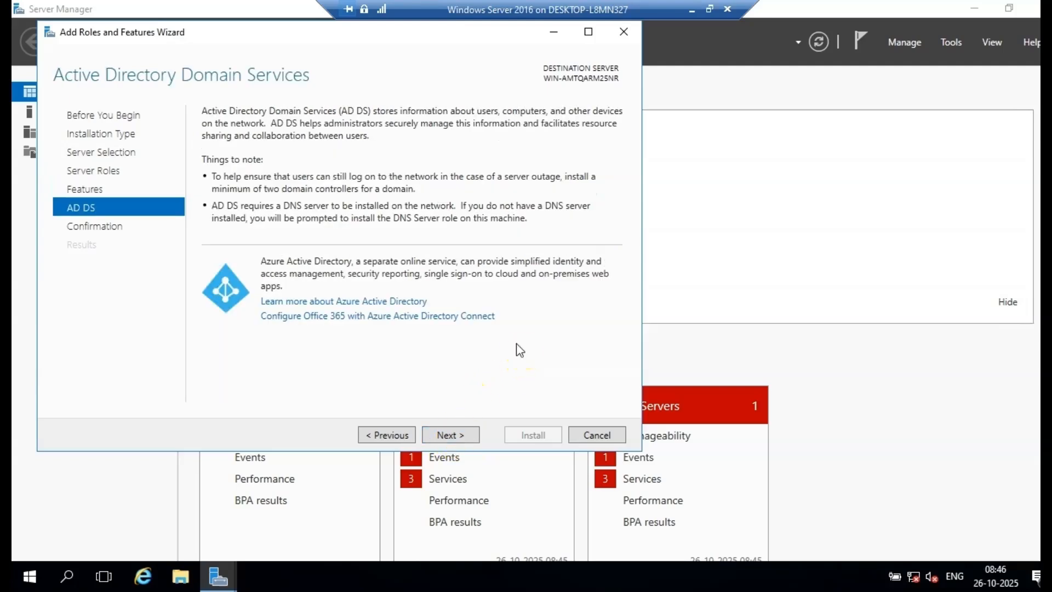
pyautogui.click(448, 435)
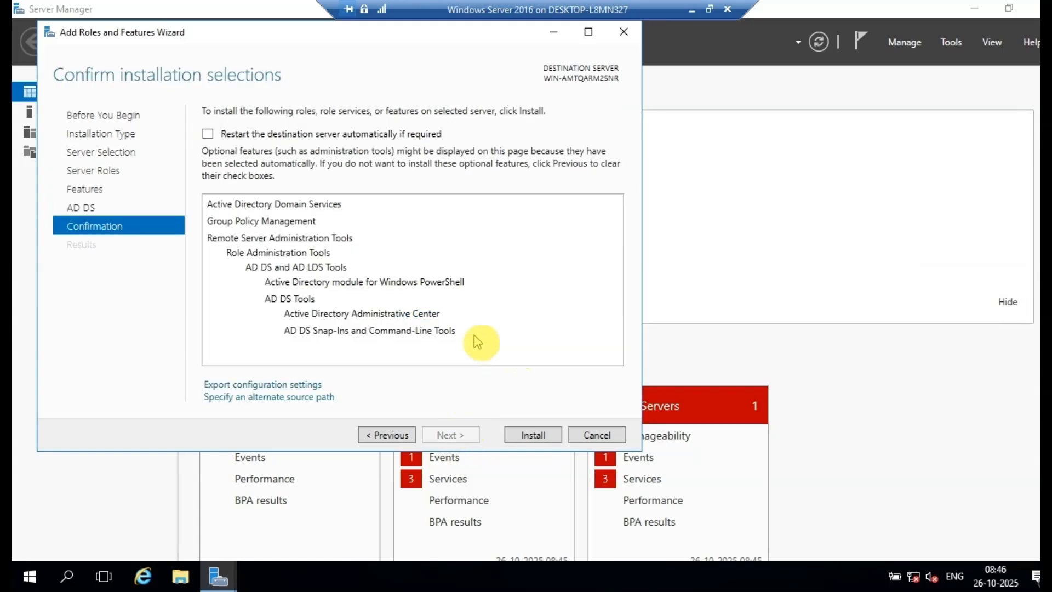
# Step: Allow automatic restart of the destination server, install the selected roles and features, and close the wizard once installation finishes
pyautogui.click(208, 134)
pyautogui.click(601, 343)
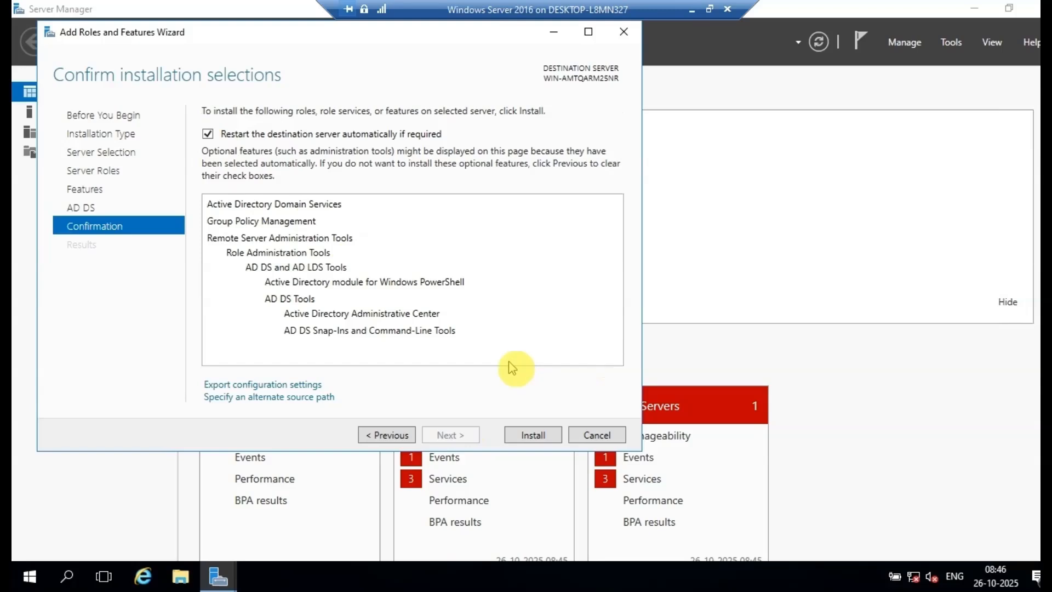
pyautogui.click(533, 435)
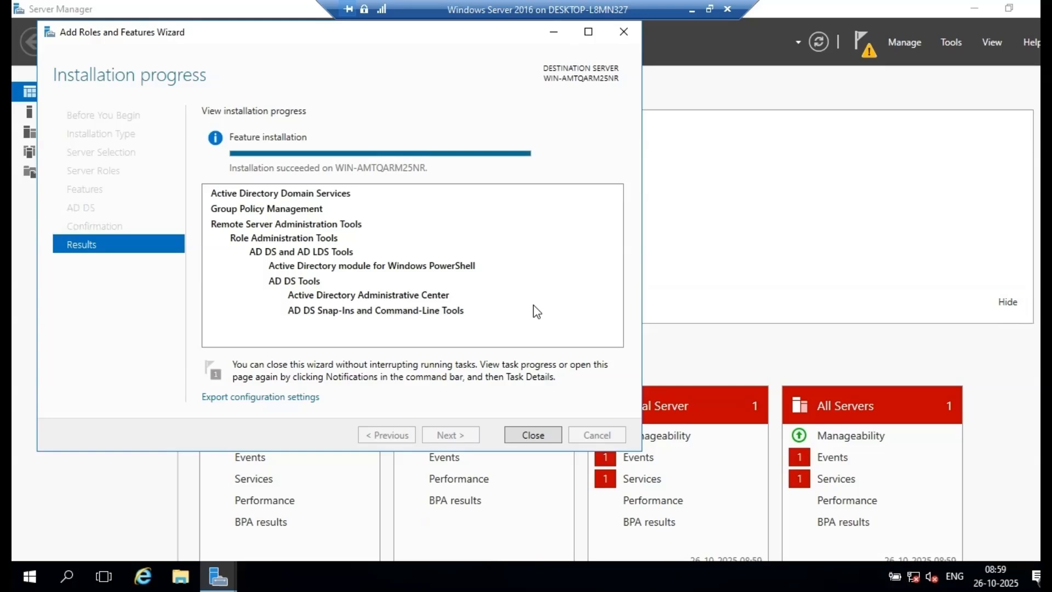
pyautogui.click(535, 438)
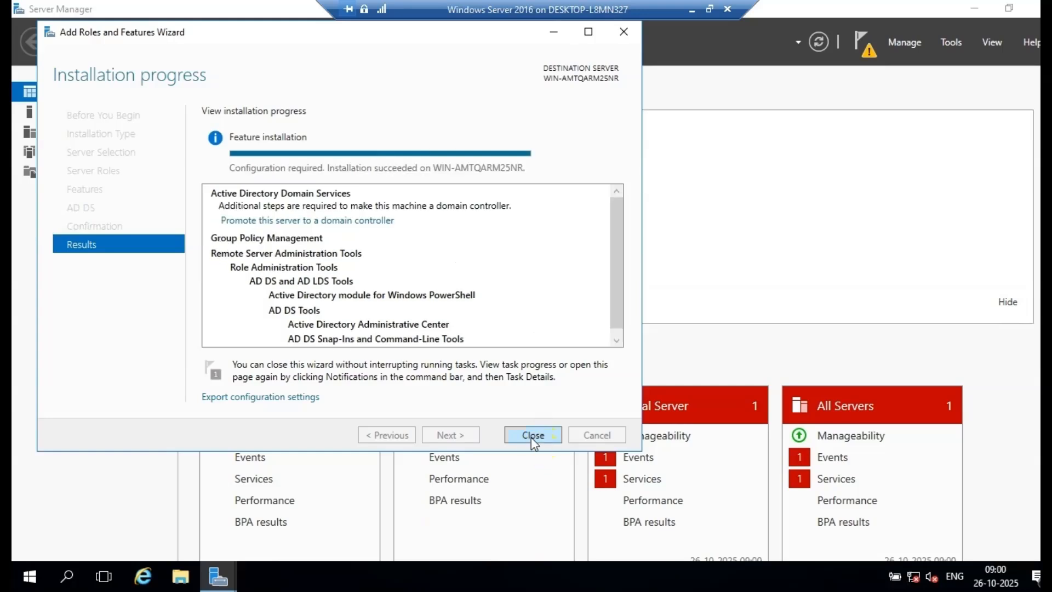
pyautogui.click(533, 437)
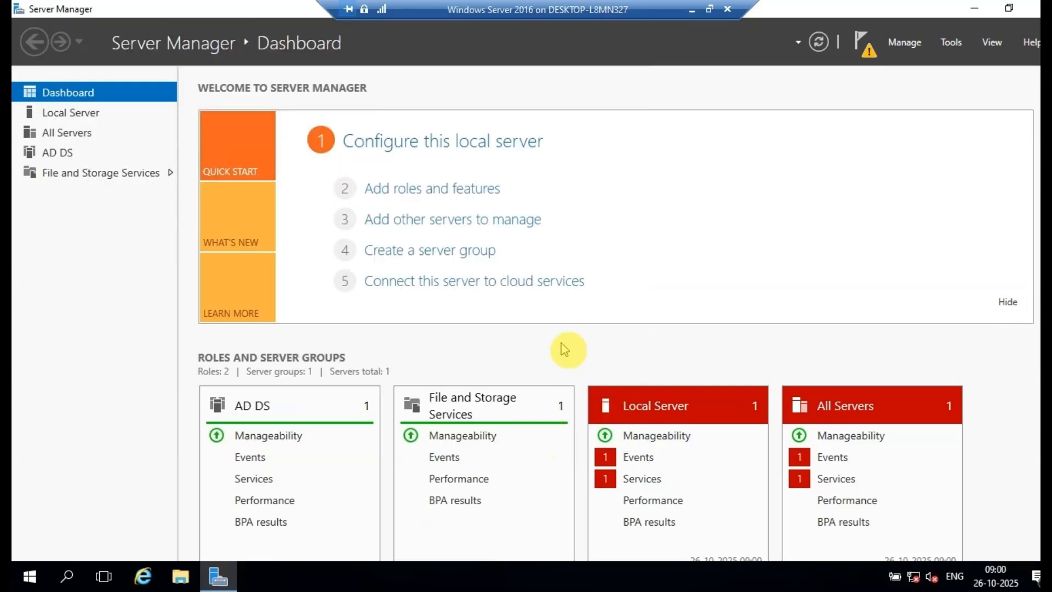
# Step: Start promoting the server to a domain controller, adding a new forest with root domain name JITL.COM
pyautogui.click(858, 45)
pyautogui.click(689, 143)
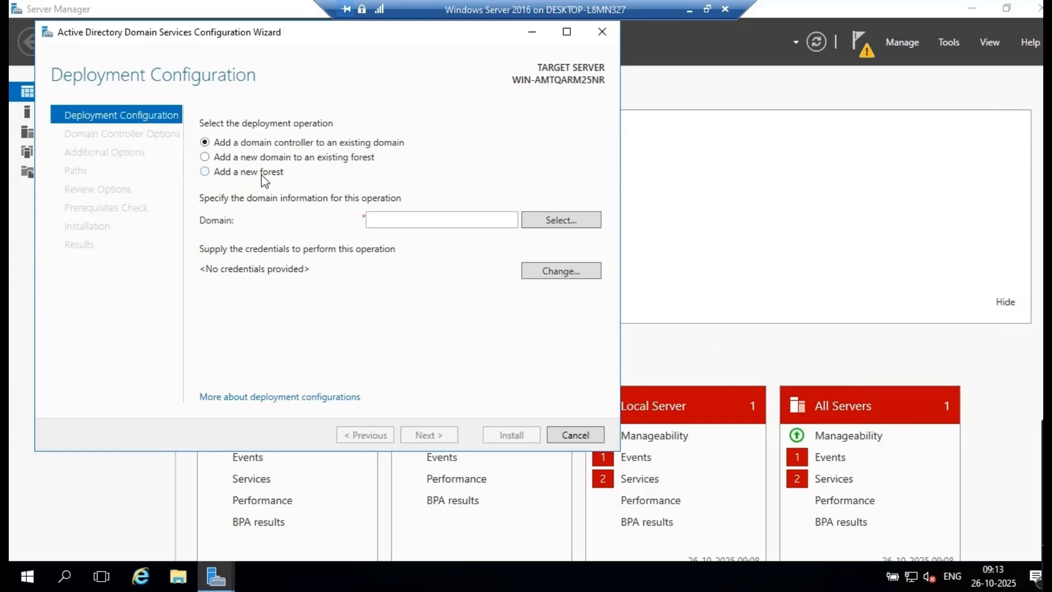
pyautogui.click(262, 174)
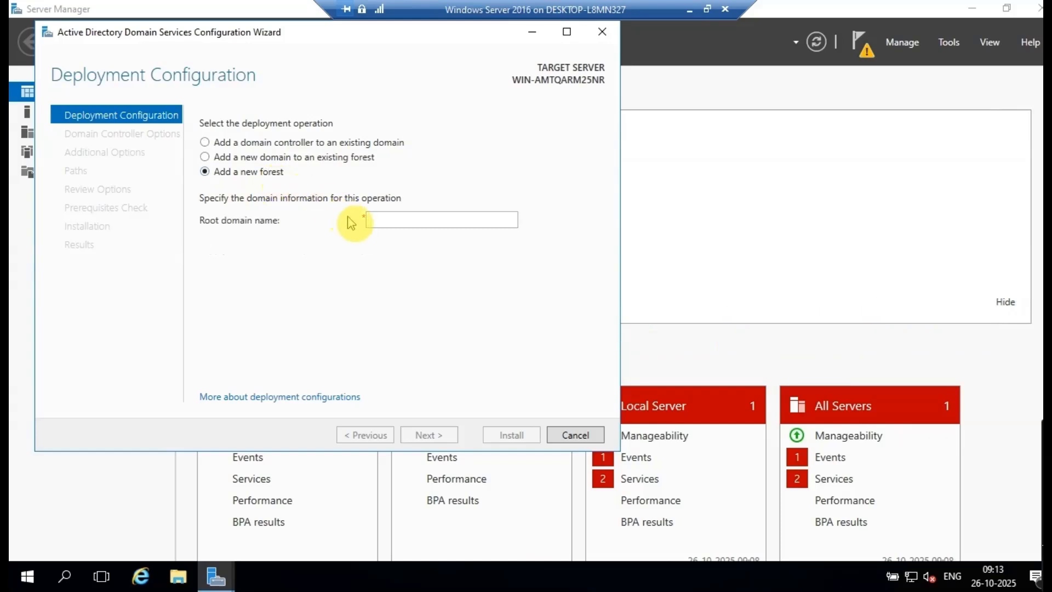
pyautogui.click(389, 218)
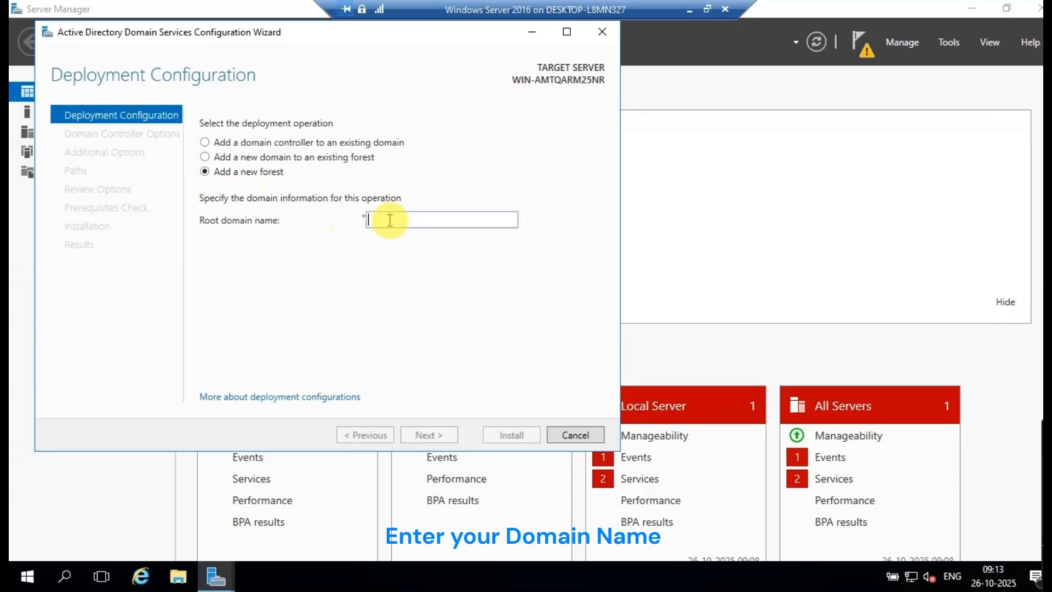
pyautogui.write('JITL')
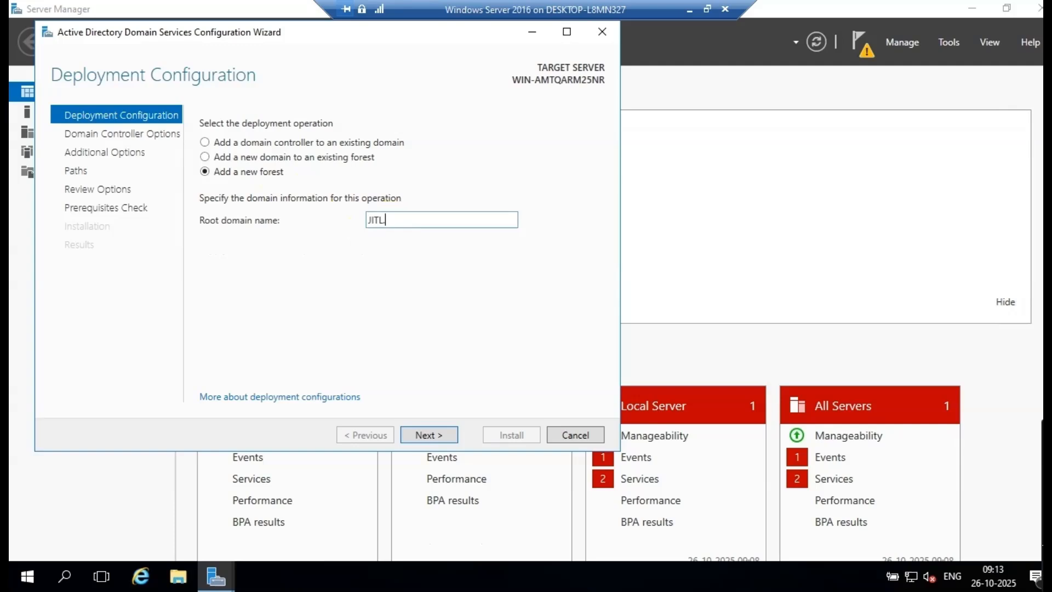
pyautogui.click(429, 435)
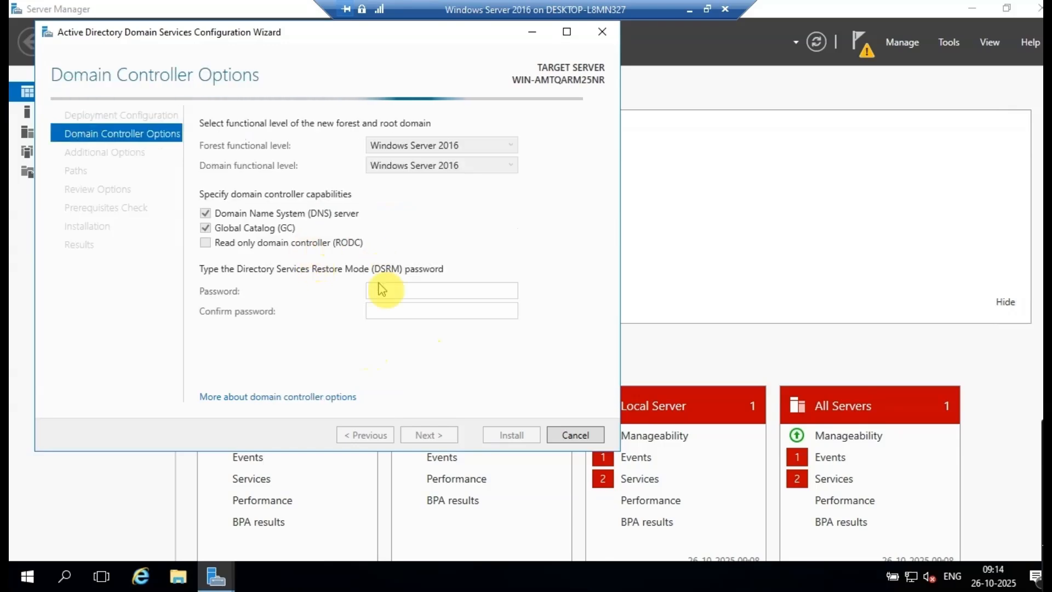
# Step: Enter and confirm the Directory Services Restore Mode password, keeping the default functional levels and domain controller capabilities
pyautogui.click(404, 295)
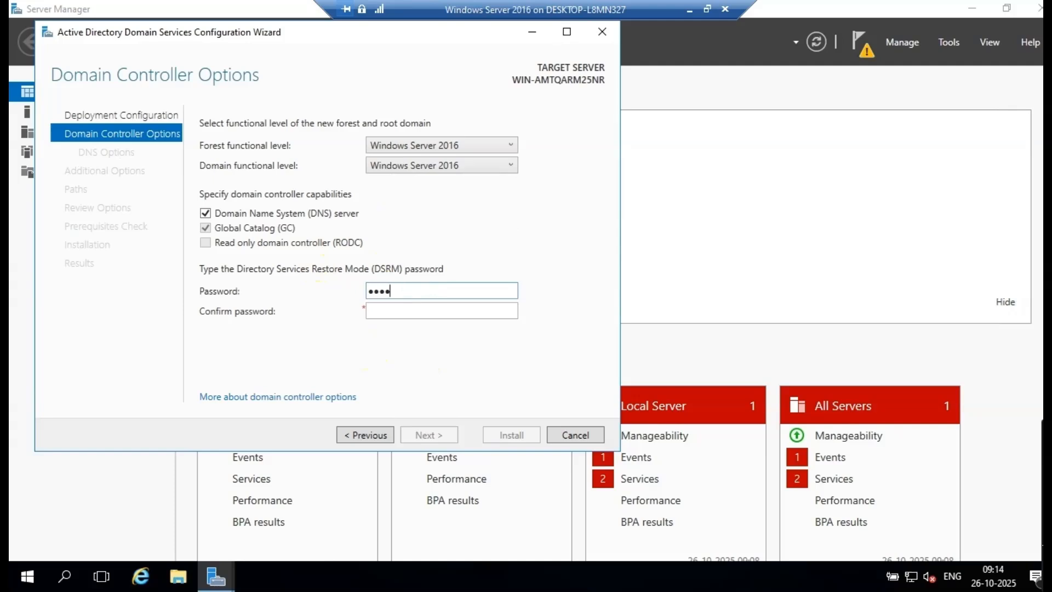
pyautogui.write('••••••••••••')
pyautogui.press('Tab')
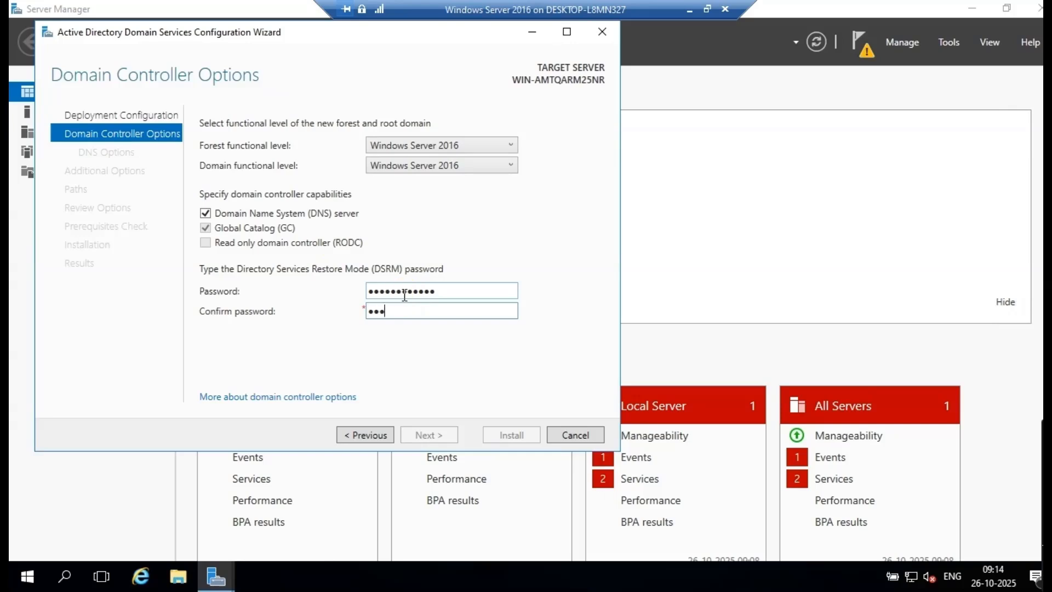
pyautogui.write('••••••••••••')
pyautogui.click(430, 436)
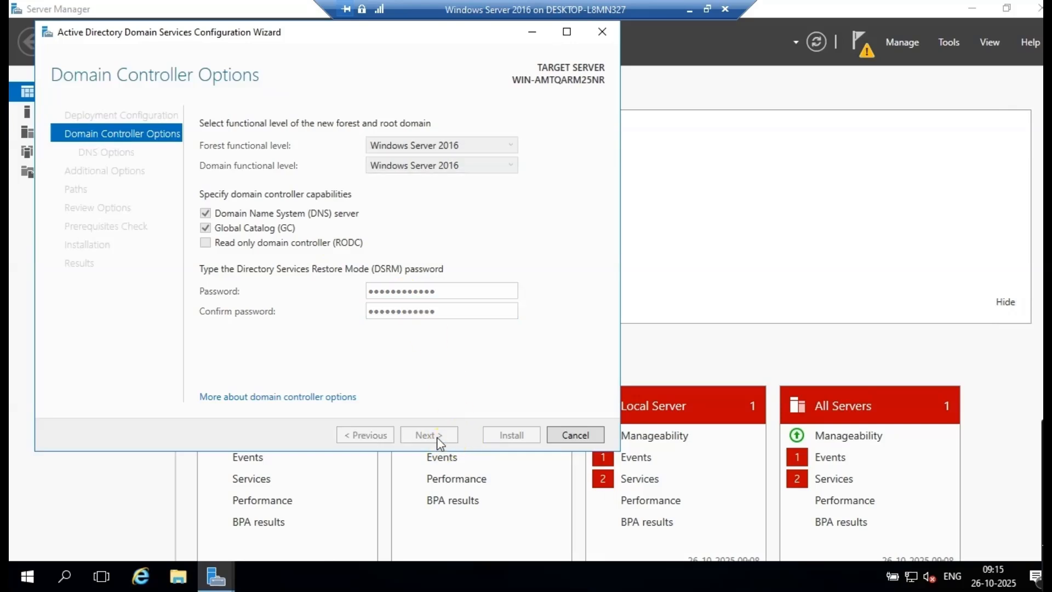
# Step: Accept the DNS options, the NetBIOS name JITL and the default folder paths, then review the selections and run the prerequisites check
pyautogui.click(433, 436)
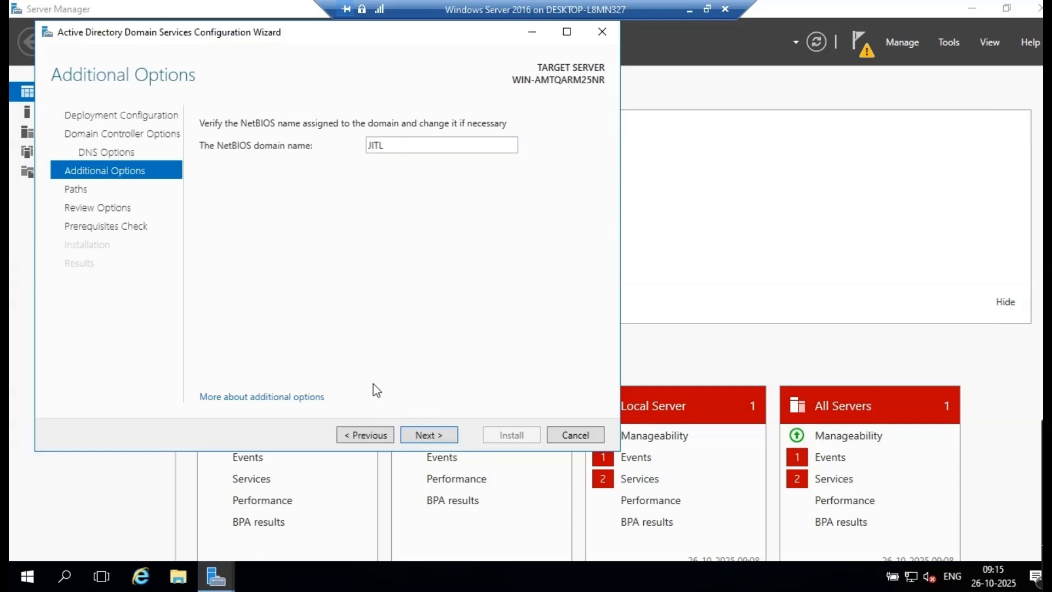
pyautogui.click(407, 433)
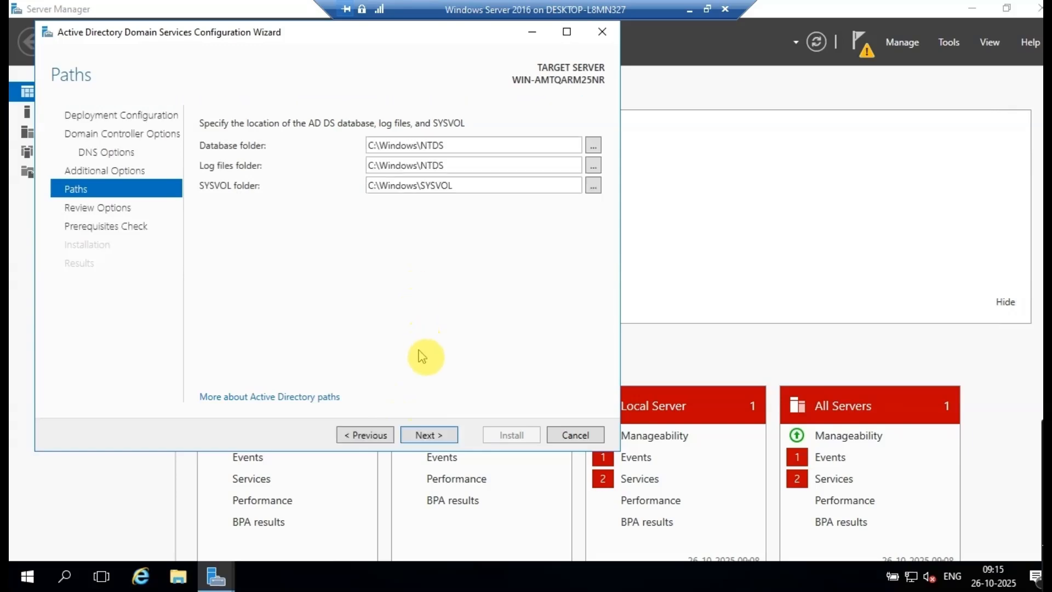
pyautogui.click(428, 436)
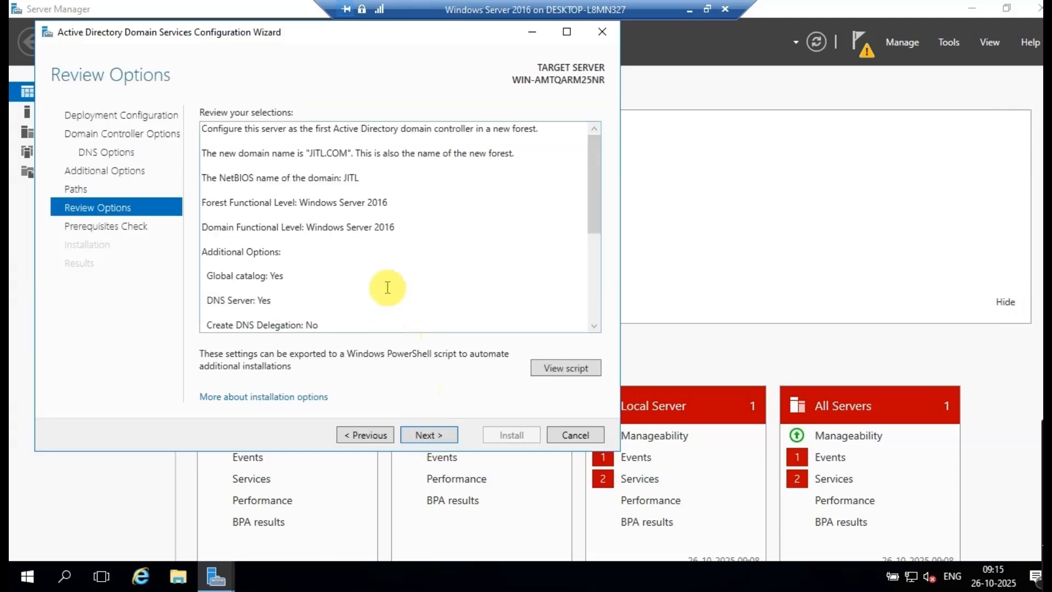
pyautogui.scroll(-5, 383, 285)
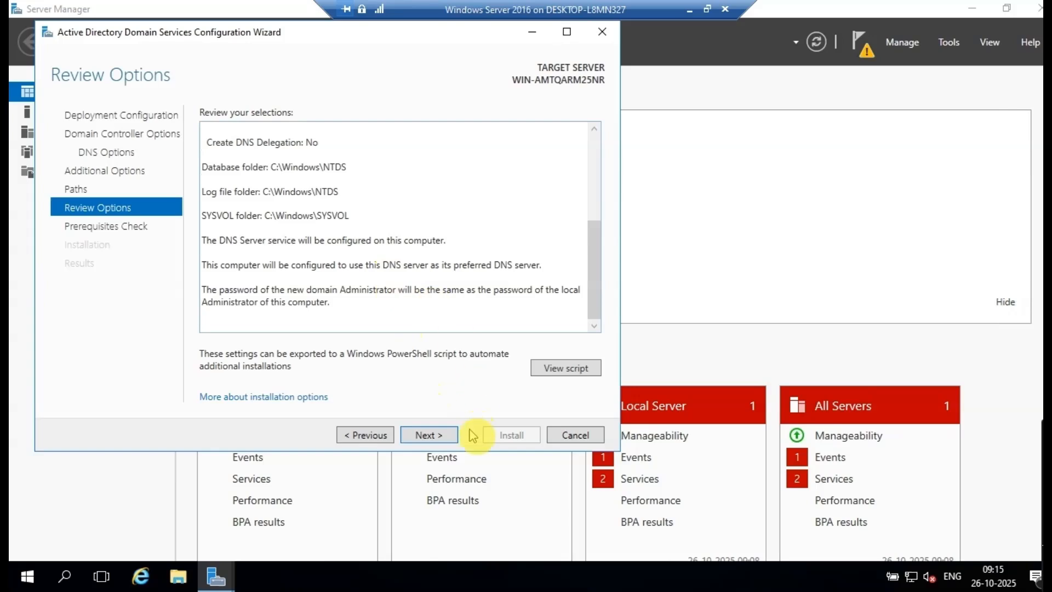
pyautogui.click(428, 435)
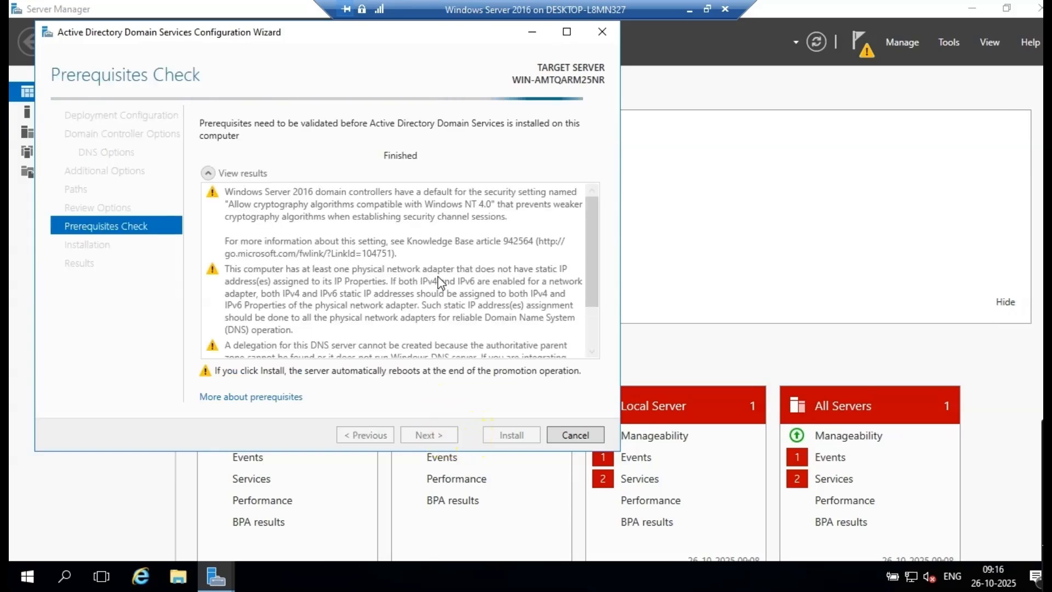
# Step: Install the domain controller configuration, then dismiss the restart notice and close the results
pyautogui.click(509, 436)
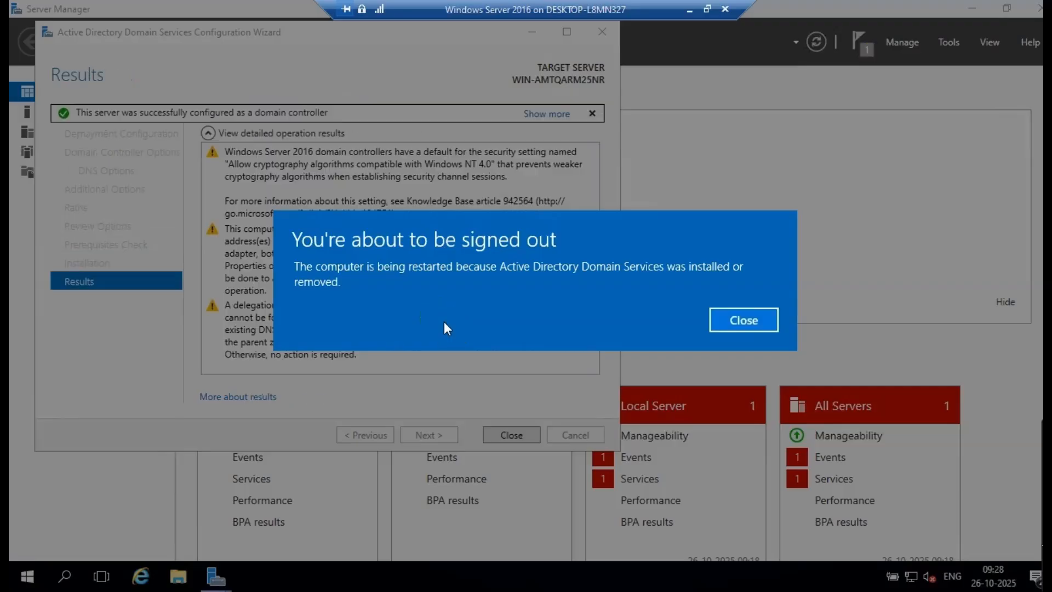
pyautogui.click(732, 325)
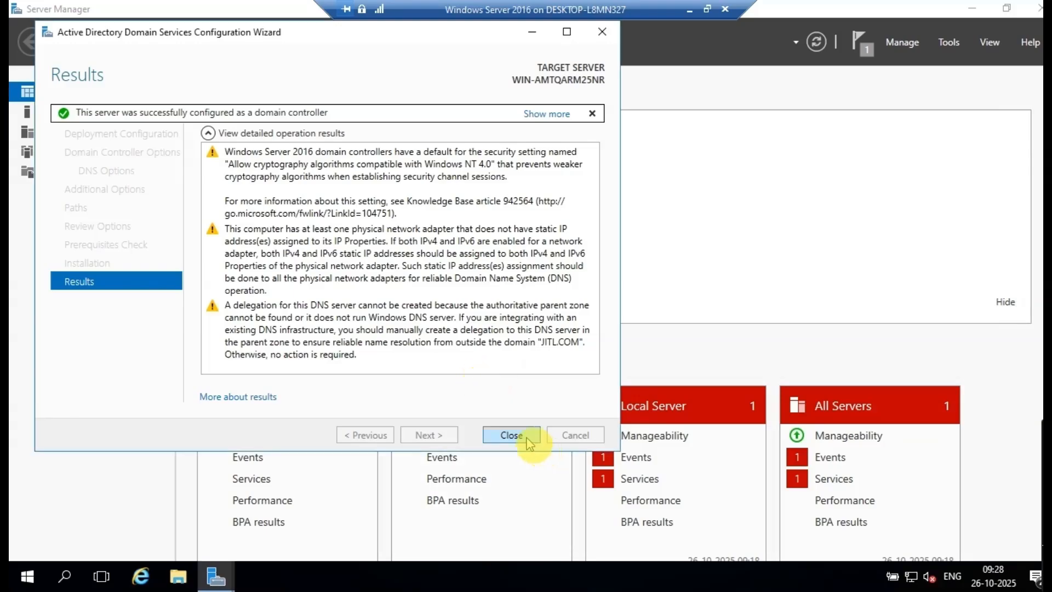
pyautogui.click(530, 436)
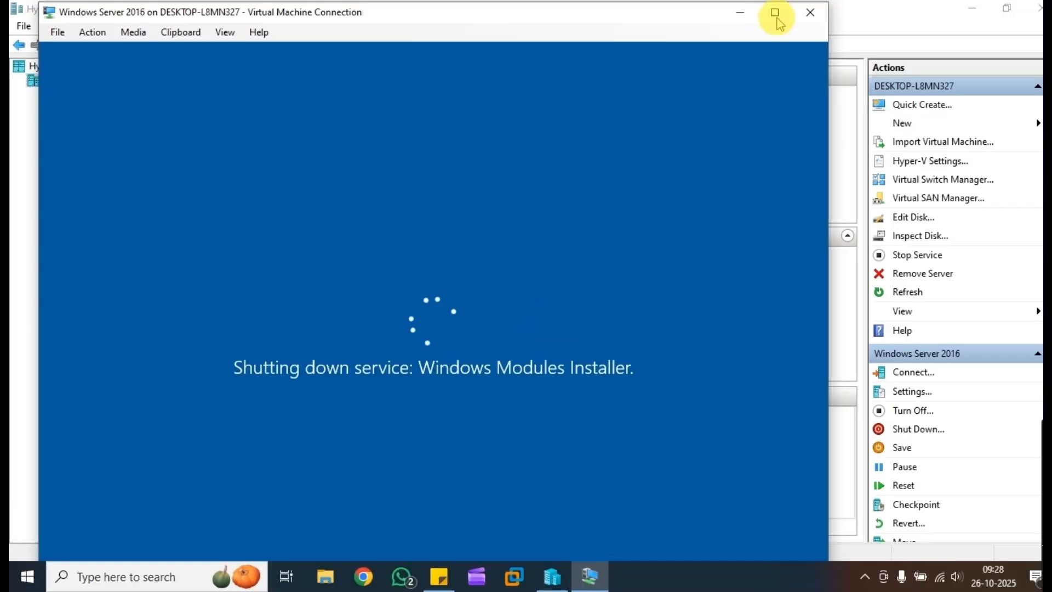
# Step: Maximize the virtual machine window and sign in to the JITL domain's Administrator account with the account password
pyautogui.click(777, 18)
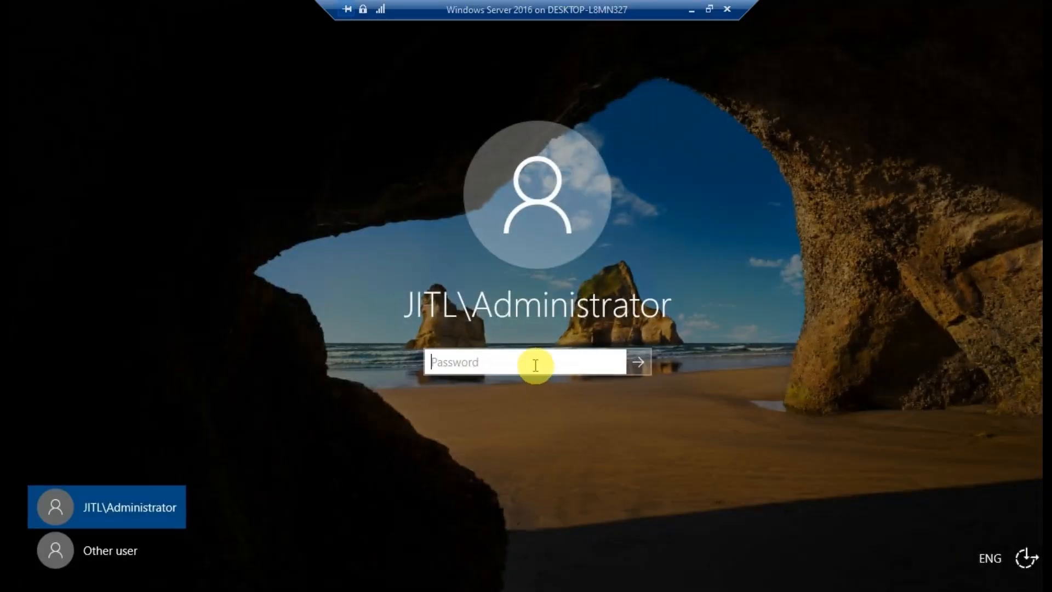
pyautogui.write('********')
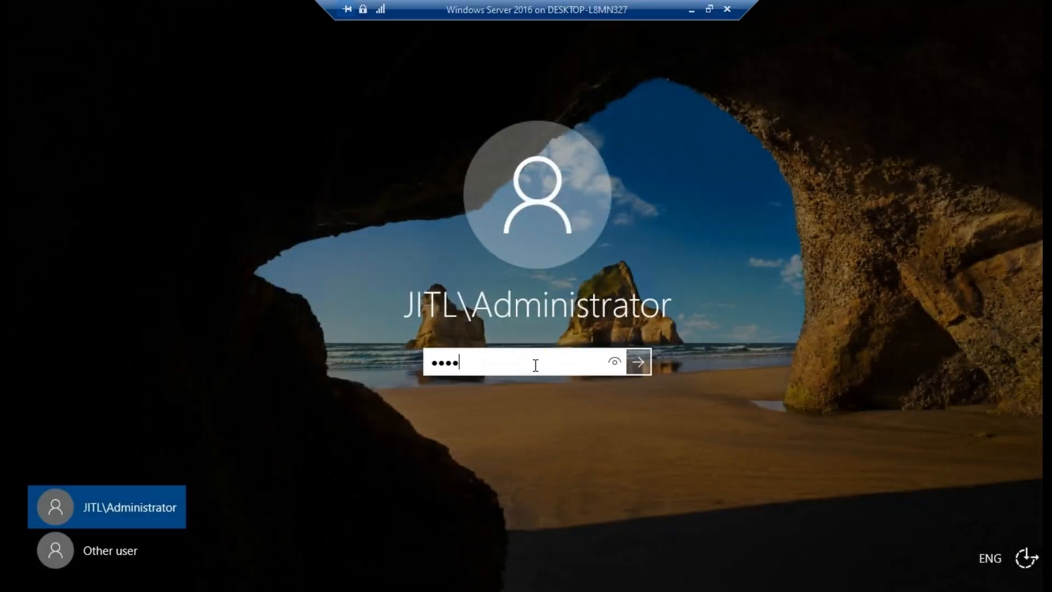
pyautogui.write('****')
pyautogui.press('Return')
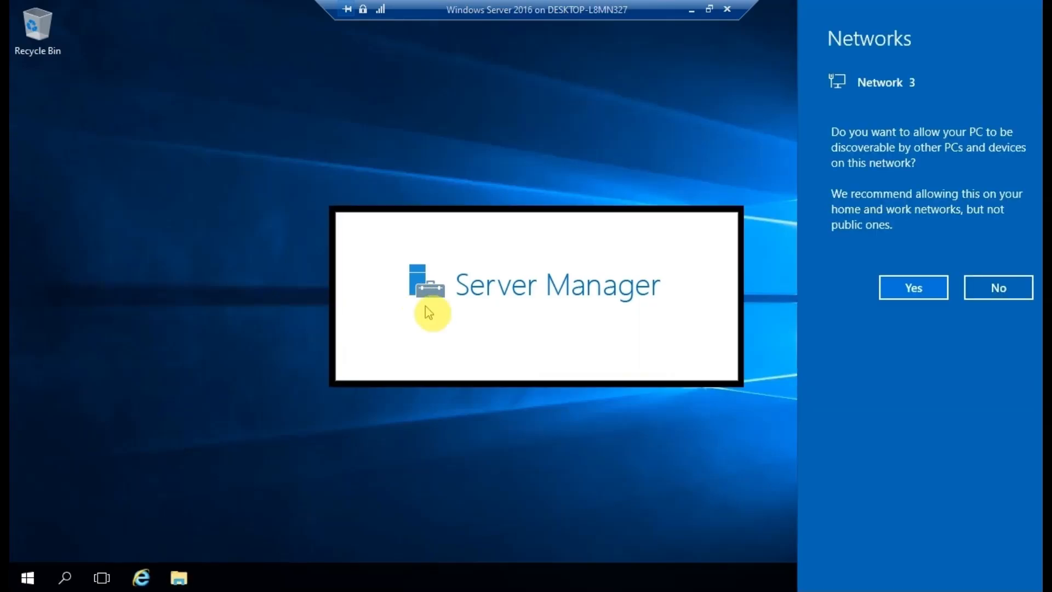
# Step: Decline making the PC discoverable on Network 3 and open the Local Server page
pyautogui.click(979, 286)
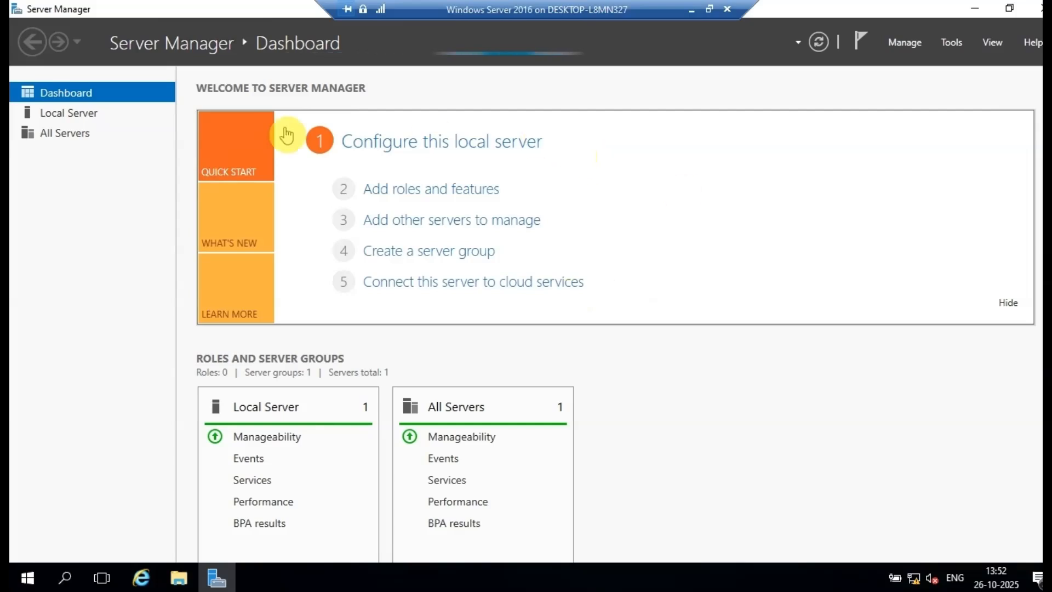
pyautogui.click(65, 117)
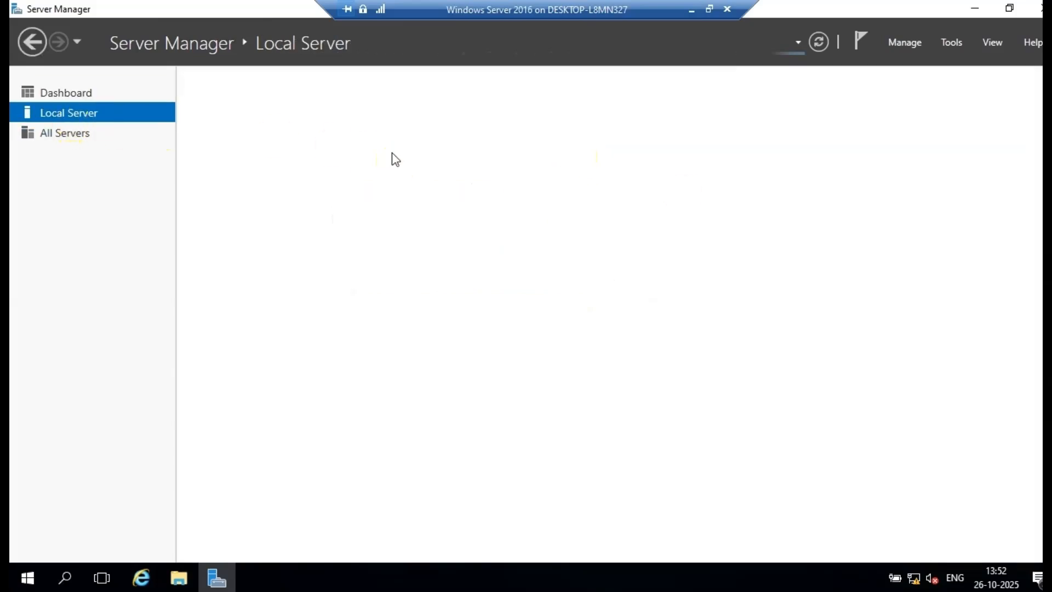